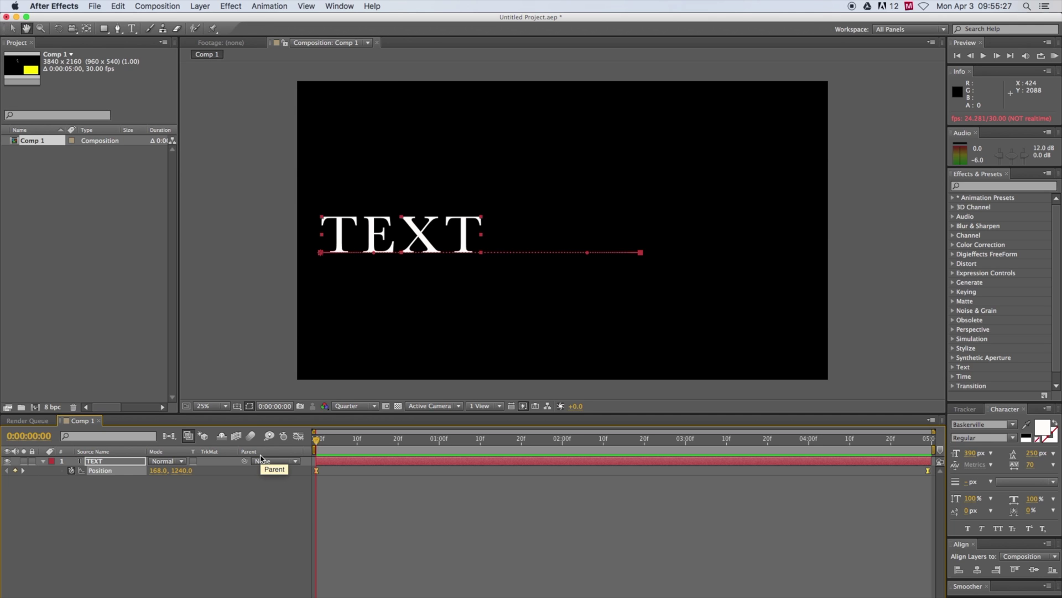
- Preview the text animation and add Comp 1 to the render queue
key(space)
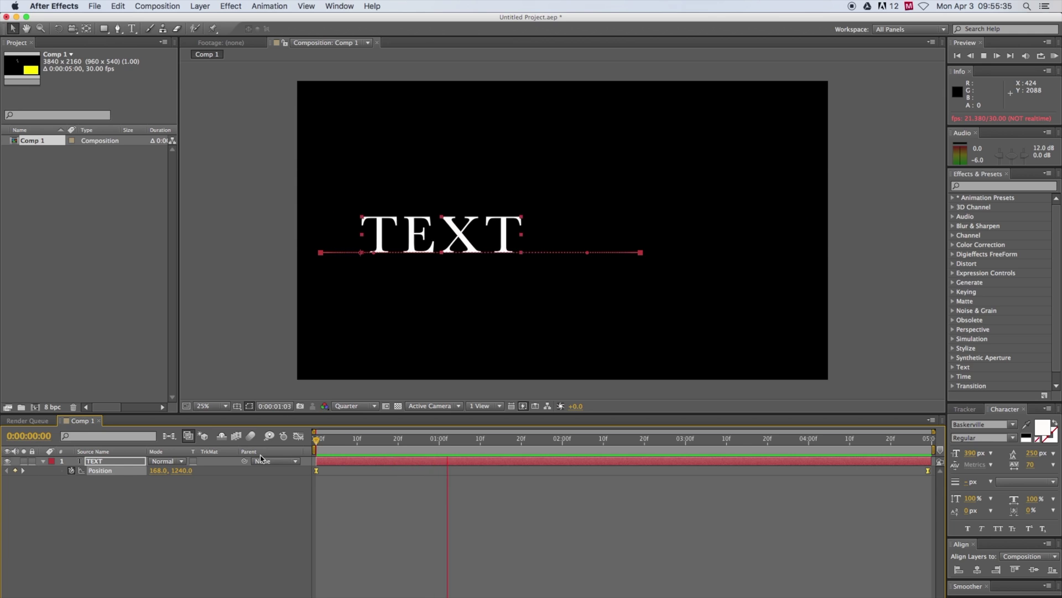
key(space)
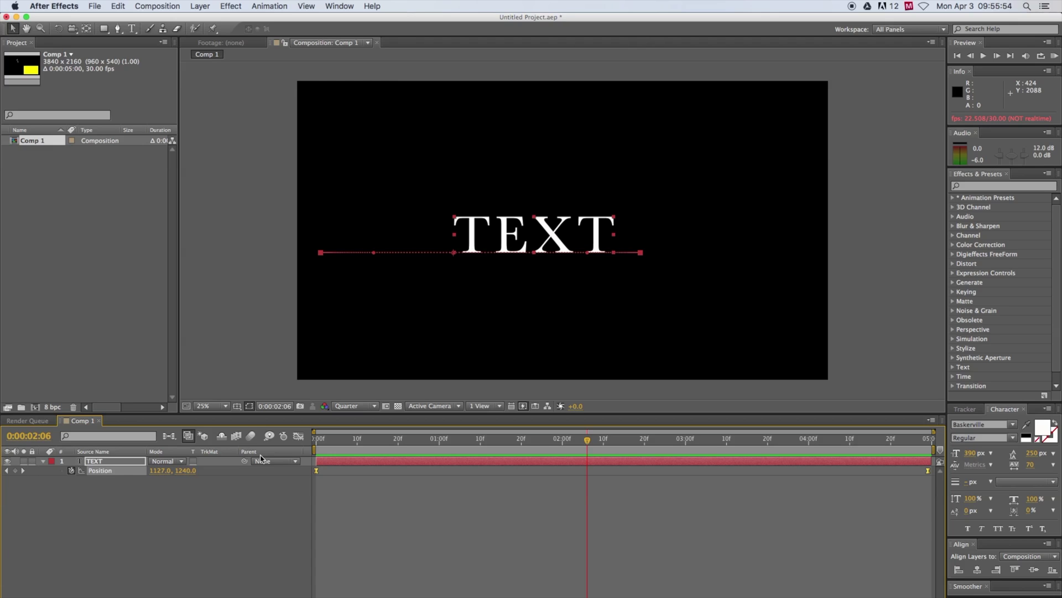
click(164, 4)
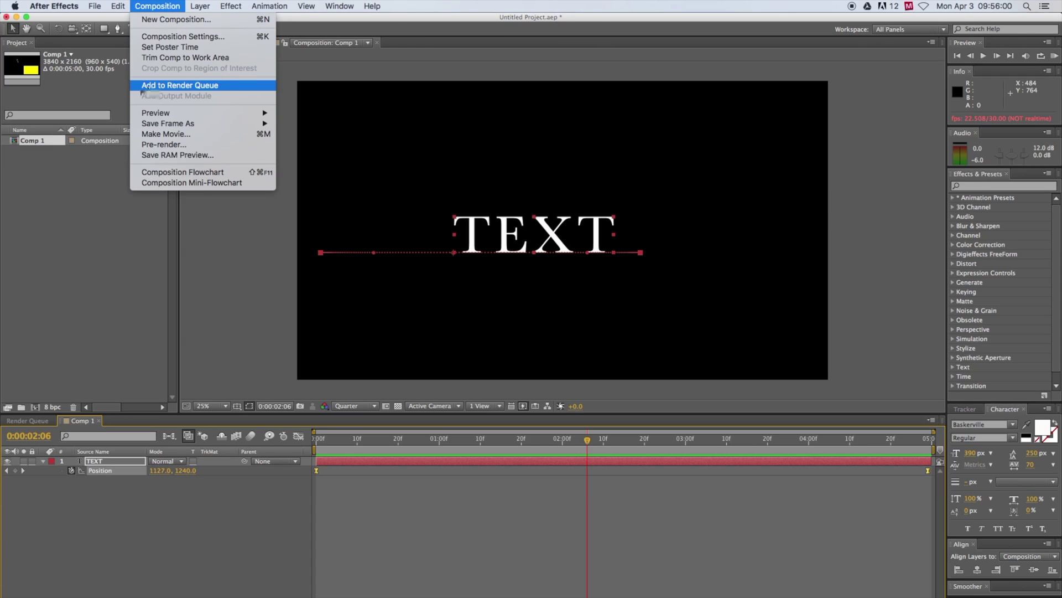
click(179, 86)
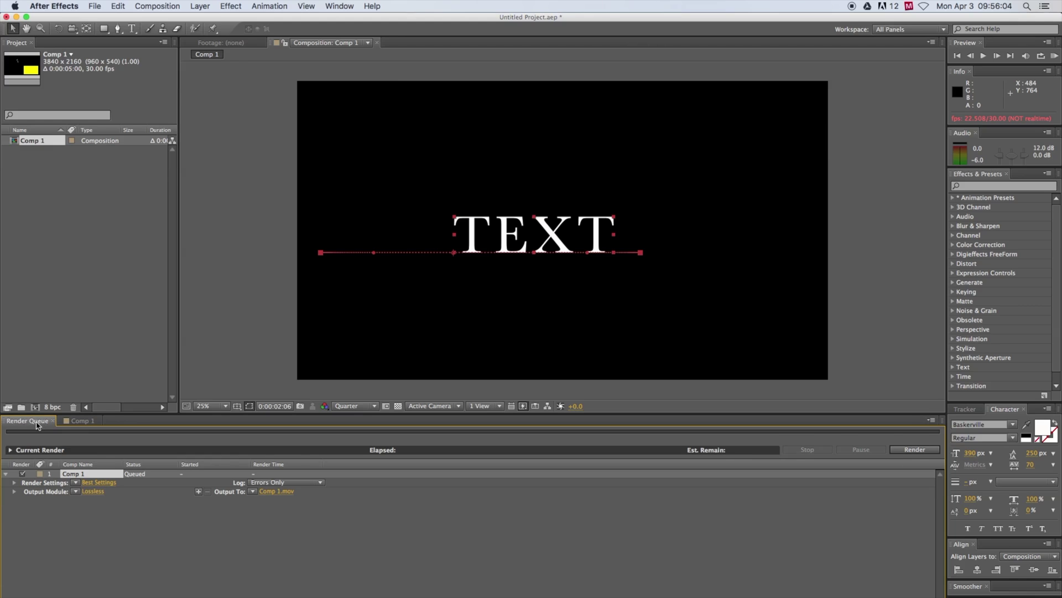
click(72, 422)
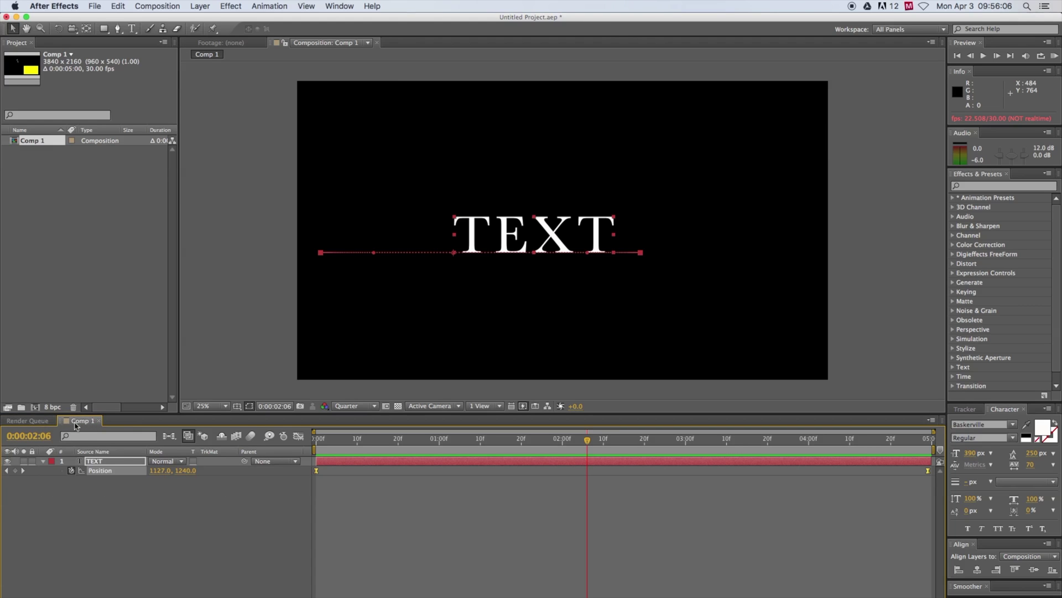
click(33, 422)
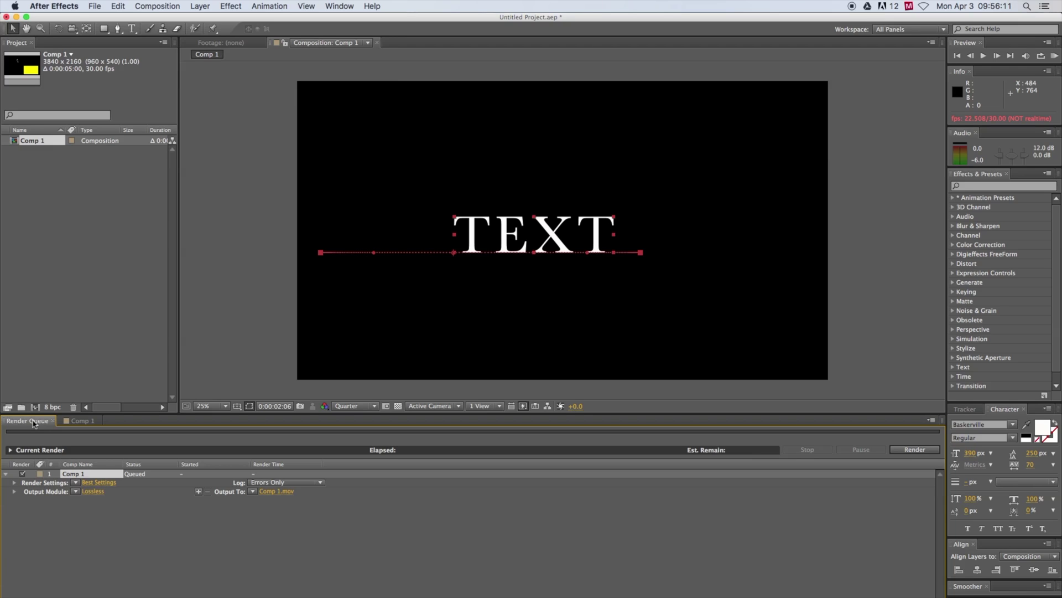
- Confirm the render settings of the queued Comp 1 with Best quality and Full resolution
click(104, 490)
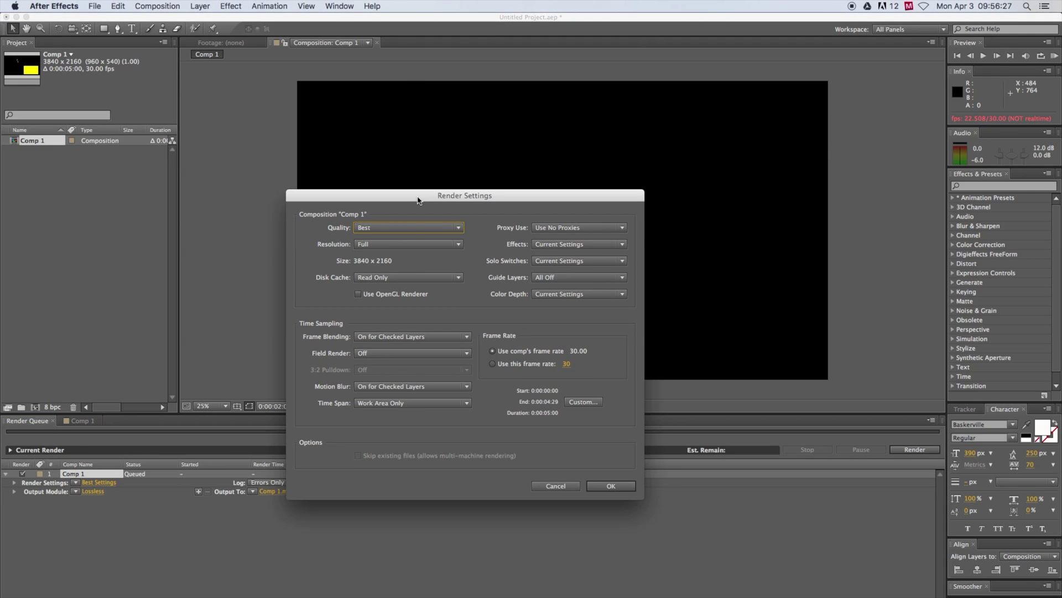
click(411, 228)
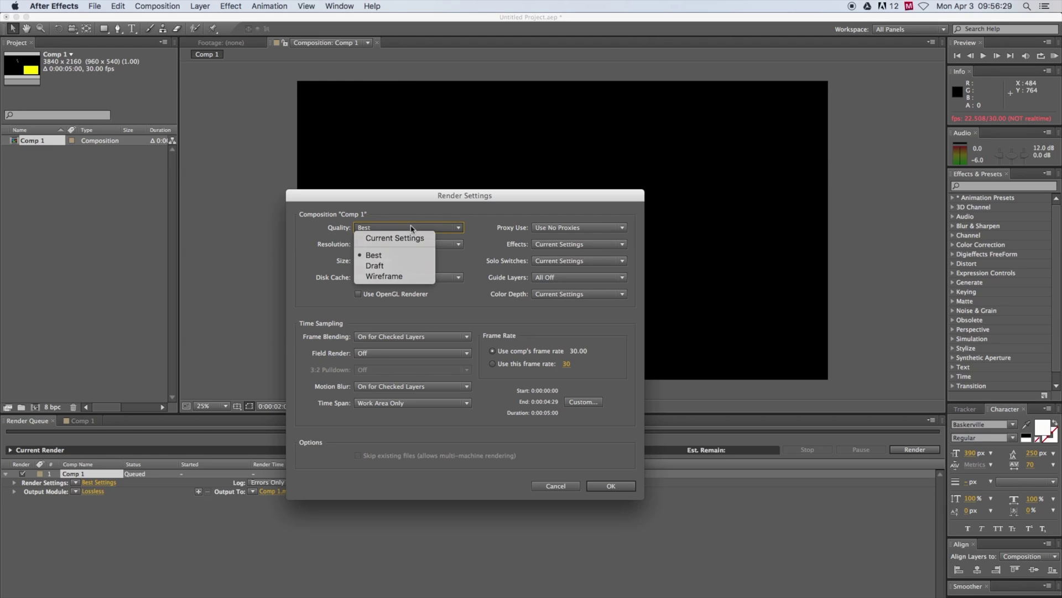
click(411, 228)
click(411, 242)
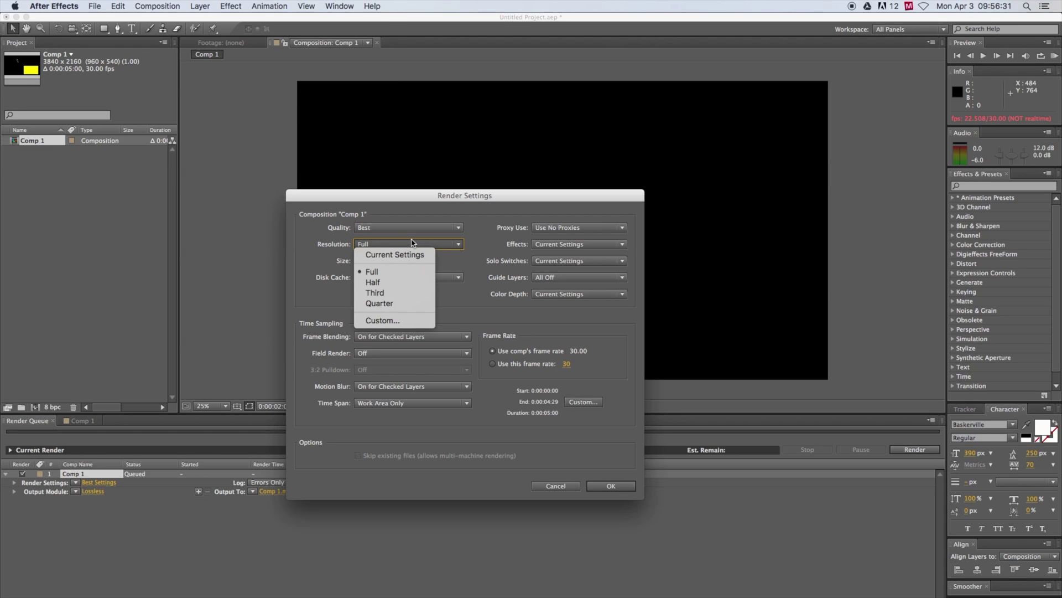
click(412, 242)
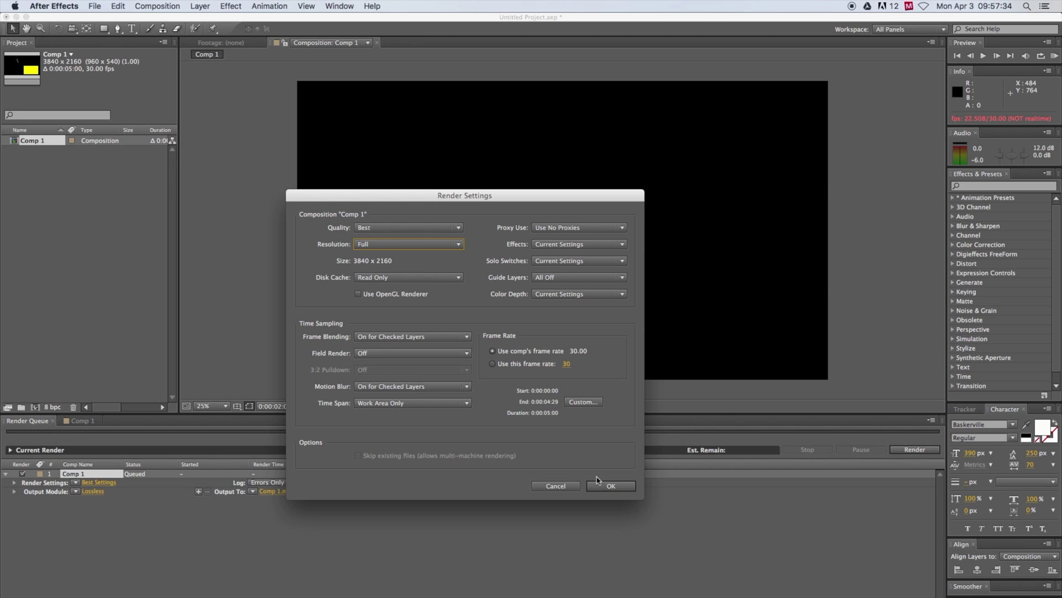
click(609, 487)
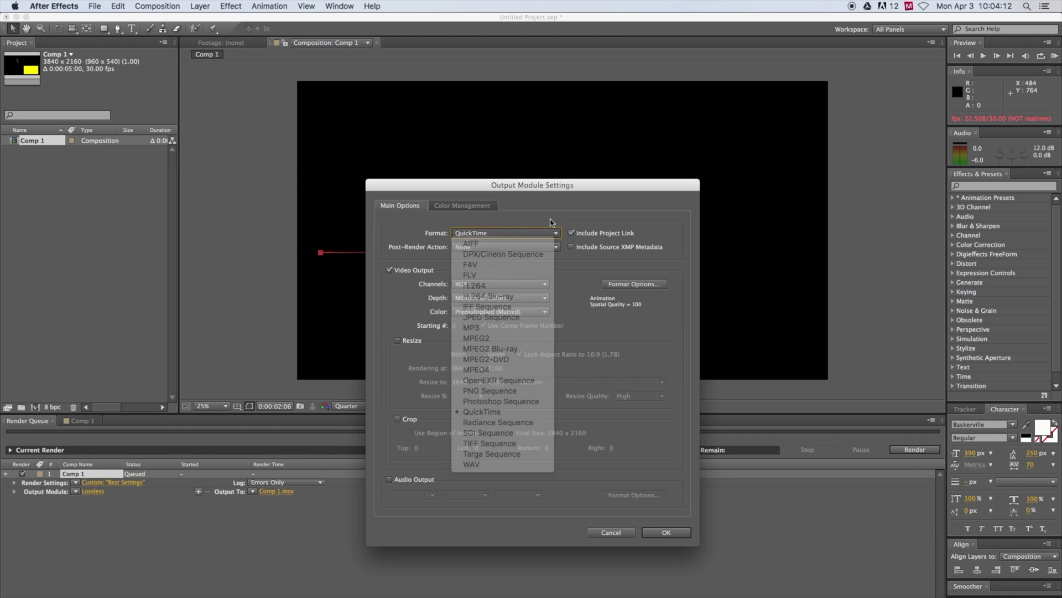
- Set the output module's format to QuickTime with the Animation video codec
click(562, 220)
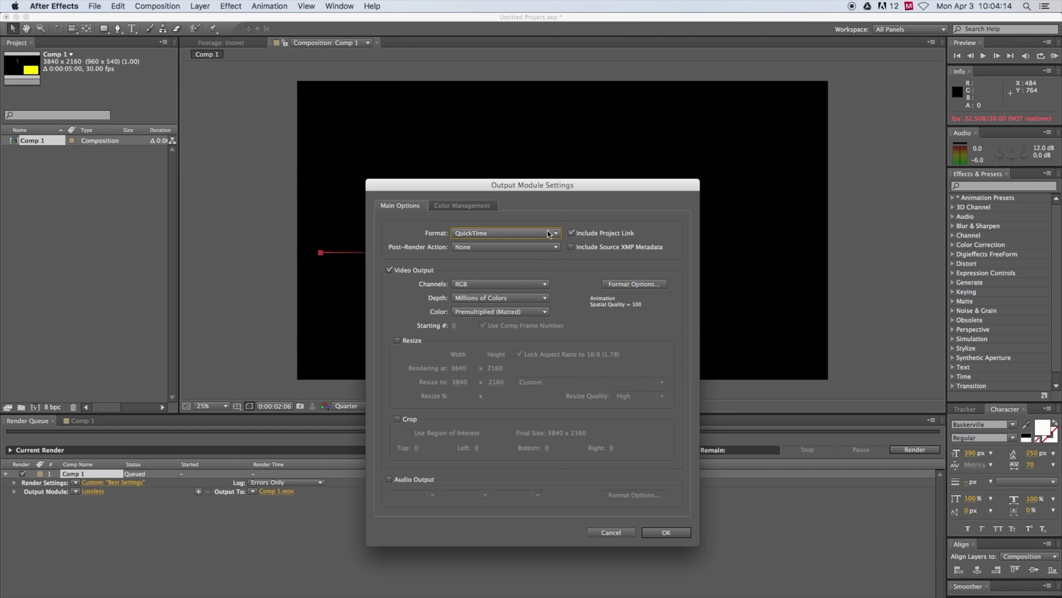
click(547, 232)
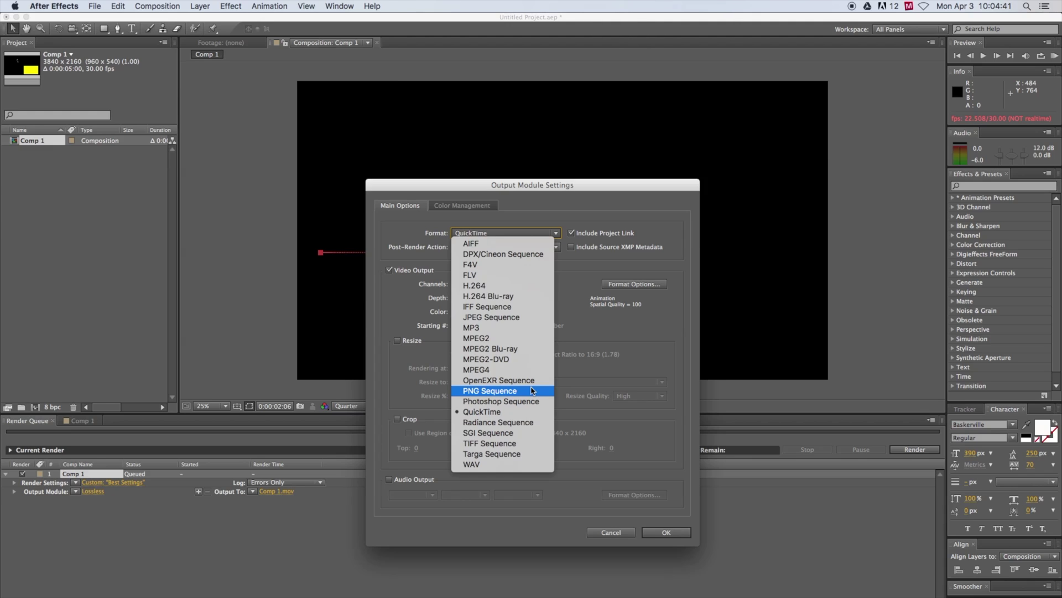
click(531, 411)
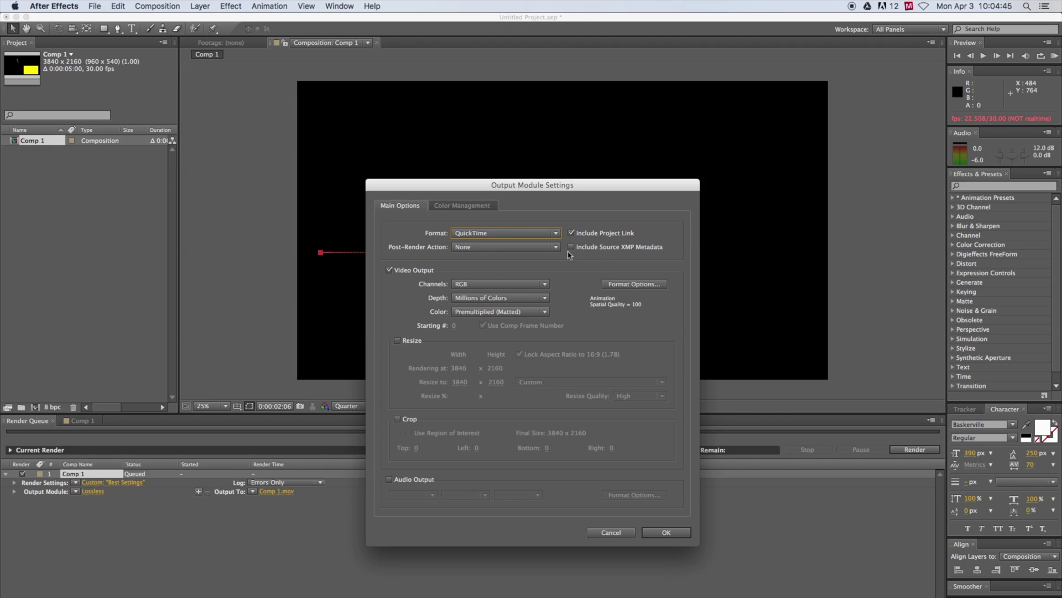
click(611, 287)
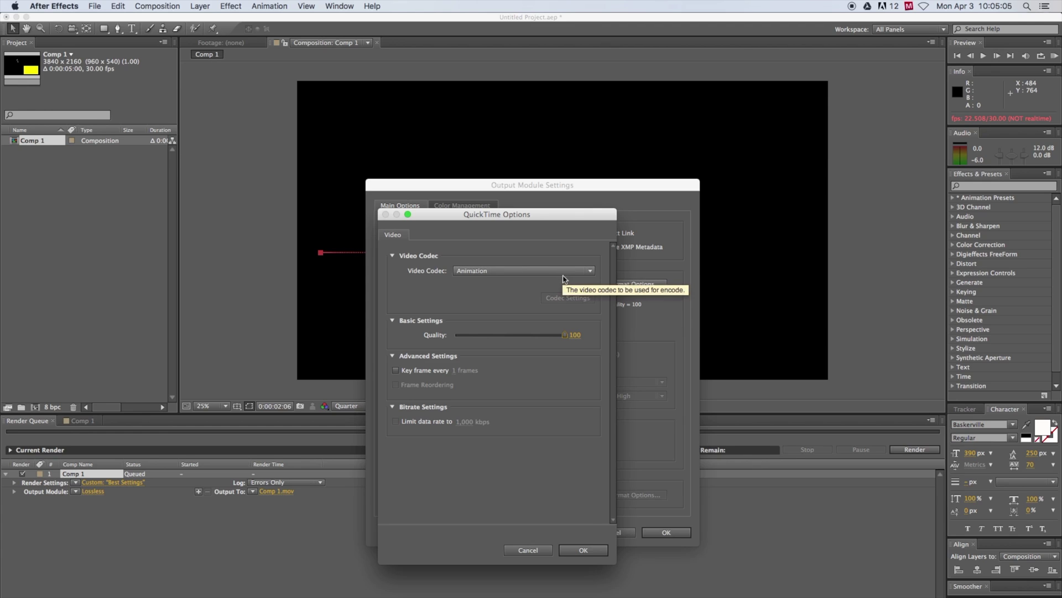
click(564, 279)
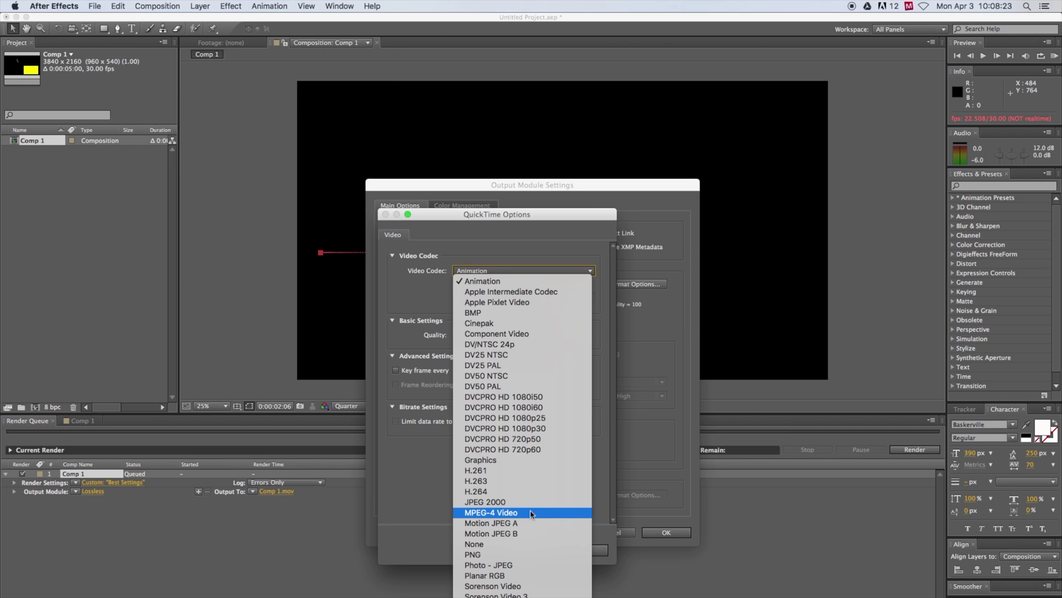
click(504, 285)
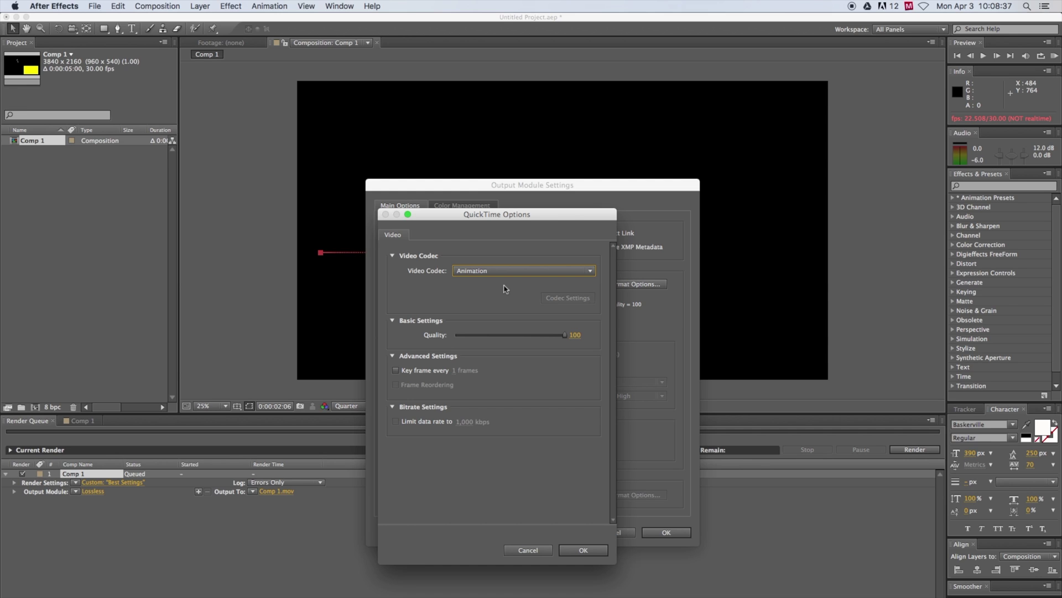
click(570, 549)
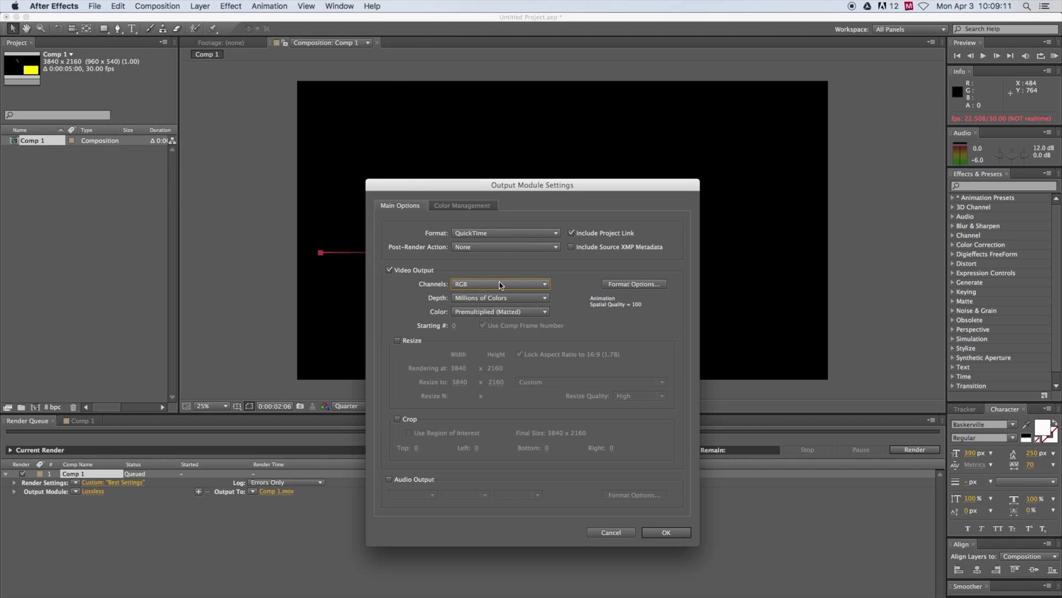
- Set the output channels to RGB + Alpha, check the color management options and confirm the output module settings
click(500, 285)
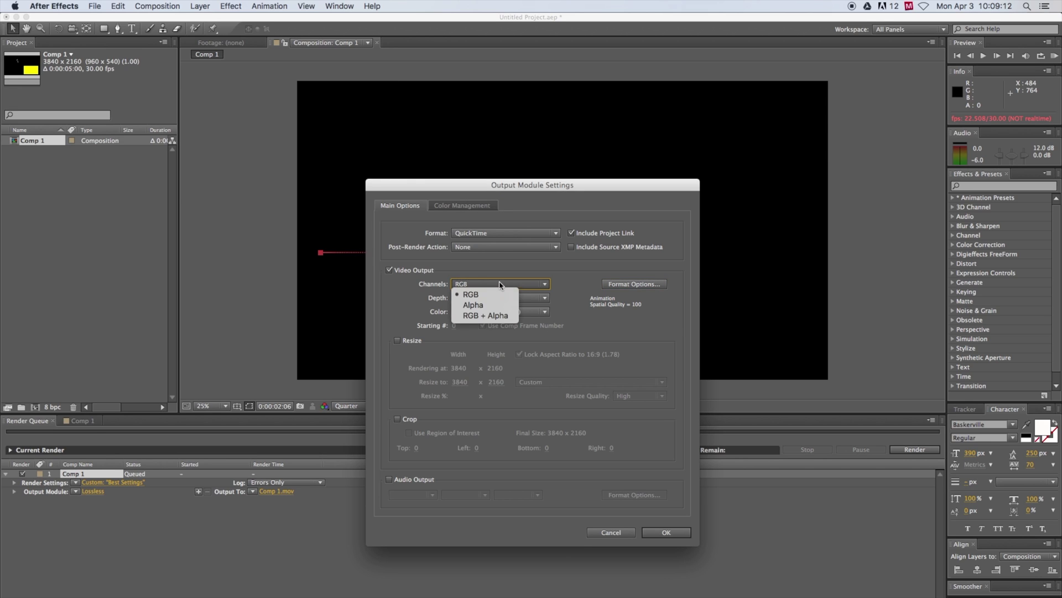
click(492, 315)
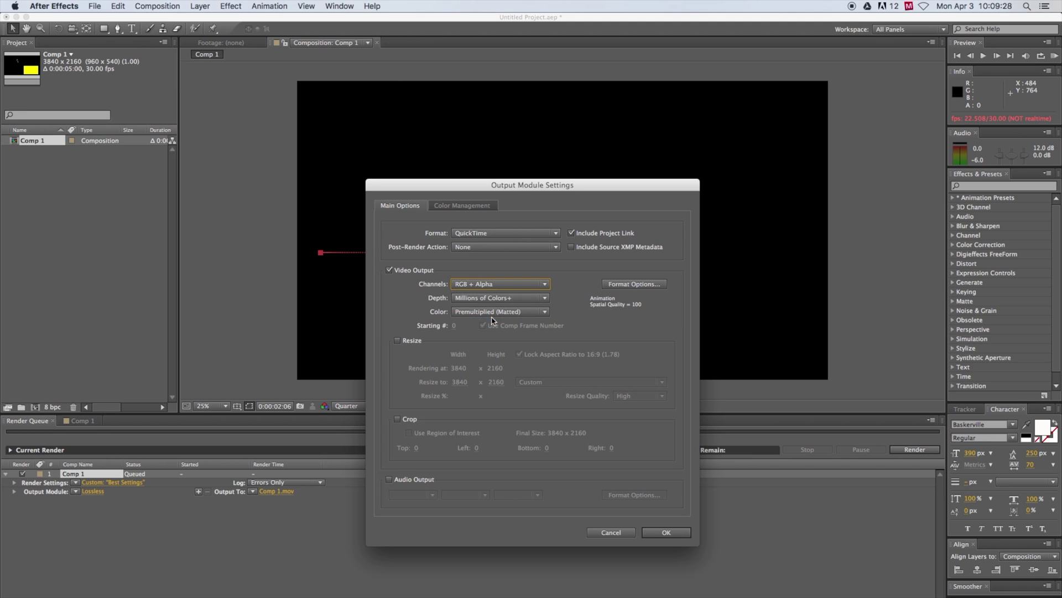
drag(432, 185, 700, 186)
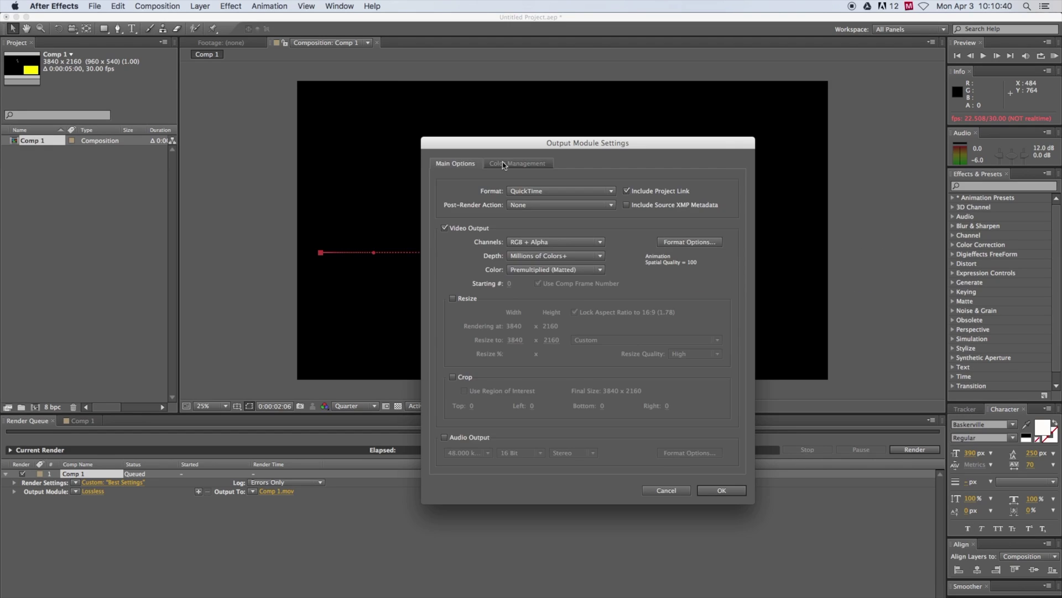
click(504, 164)
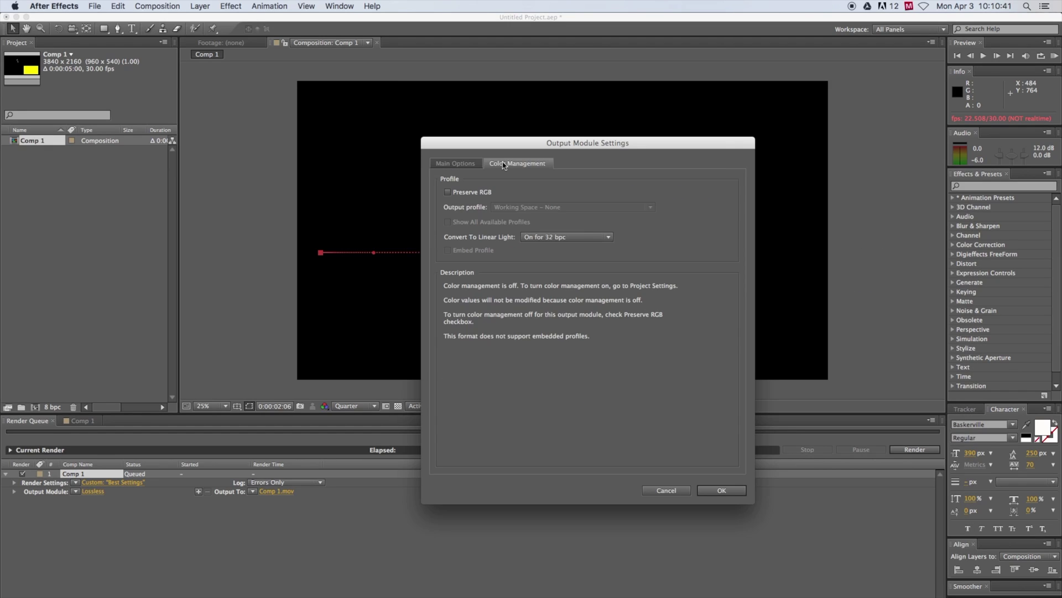
click(455, 163)
click(729, 491)
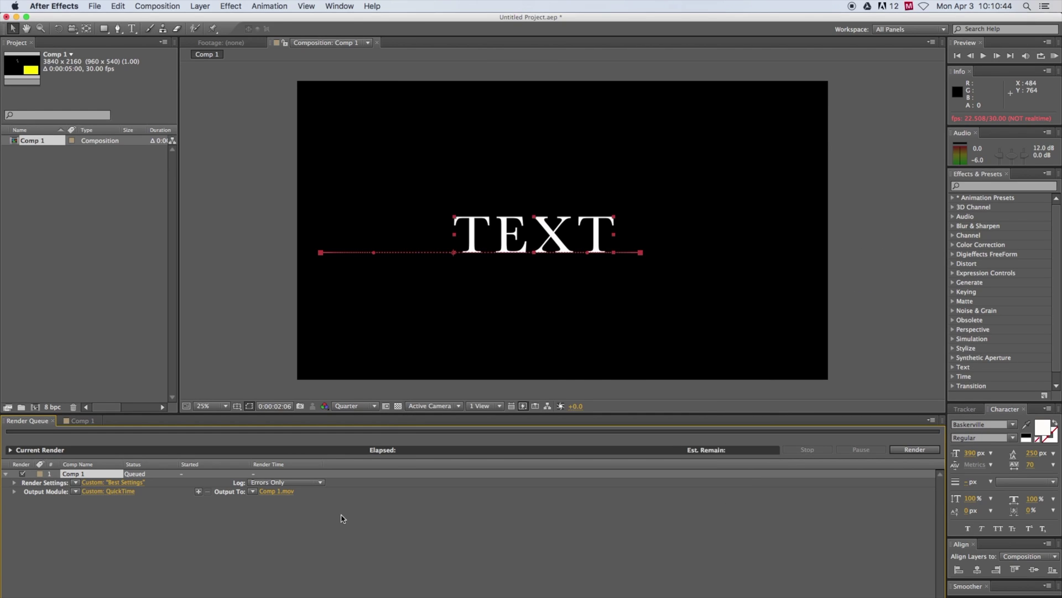
- Set the output movie to be saved as "Name" in the After Effect folder and start the render
click(279, 492)
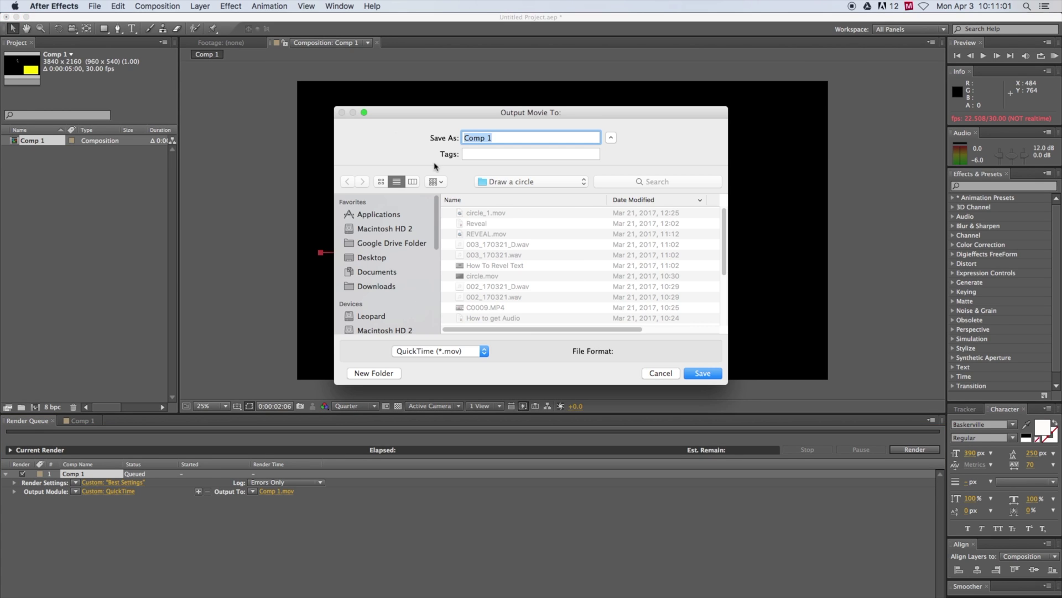
click(509, 184)
click(509, 193)
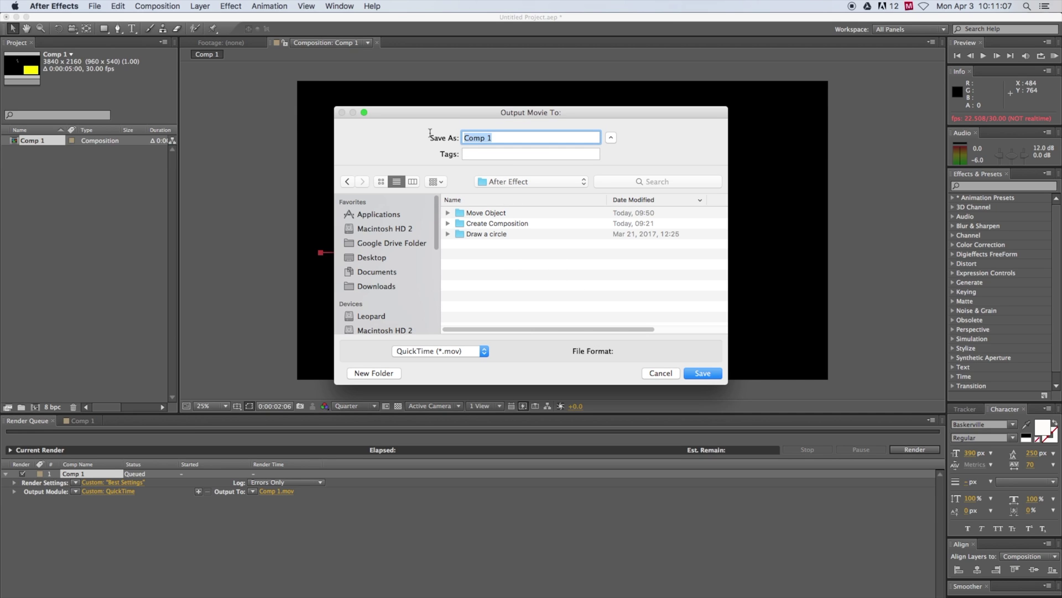
text(Name)
click(701, 373)
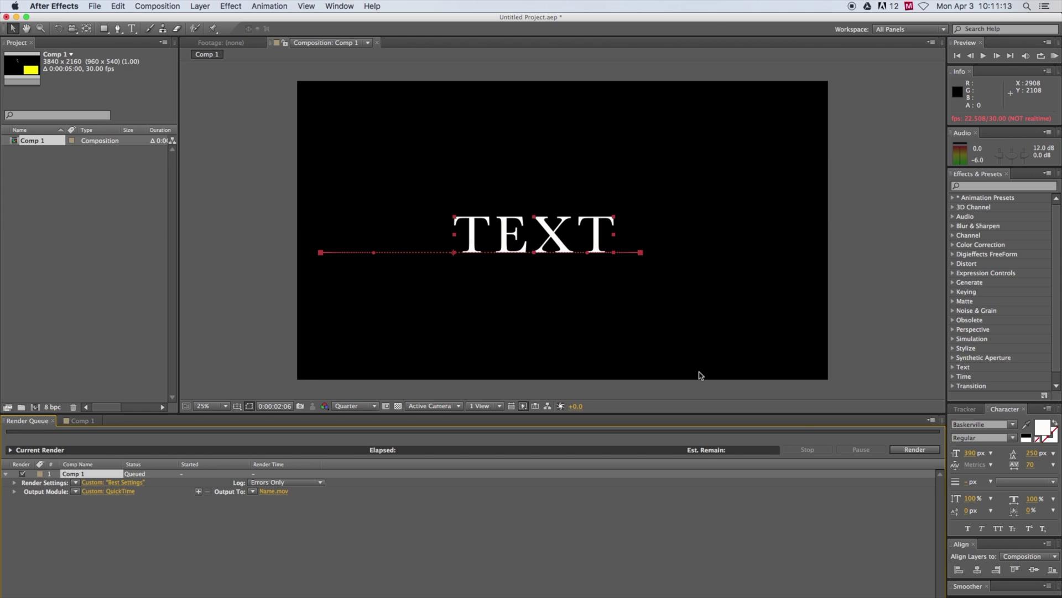
click(908, 451)
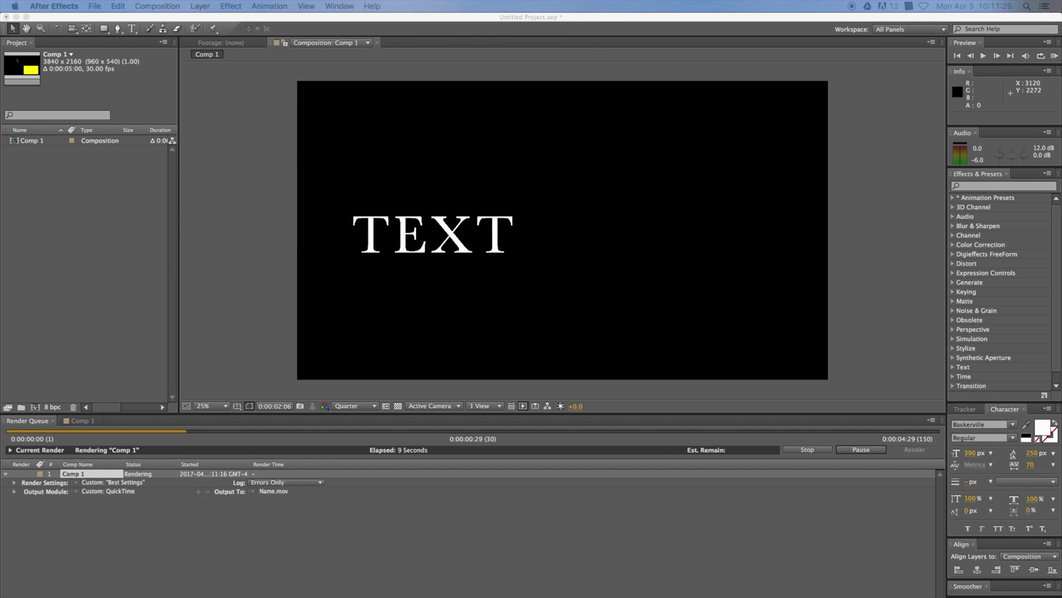
- Switch to Finder and check the rendered Name.mov in the After Effect folder
click(507, 586)
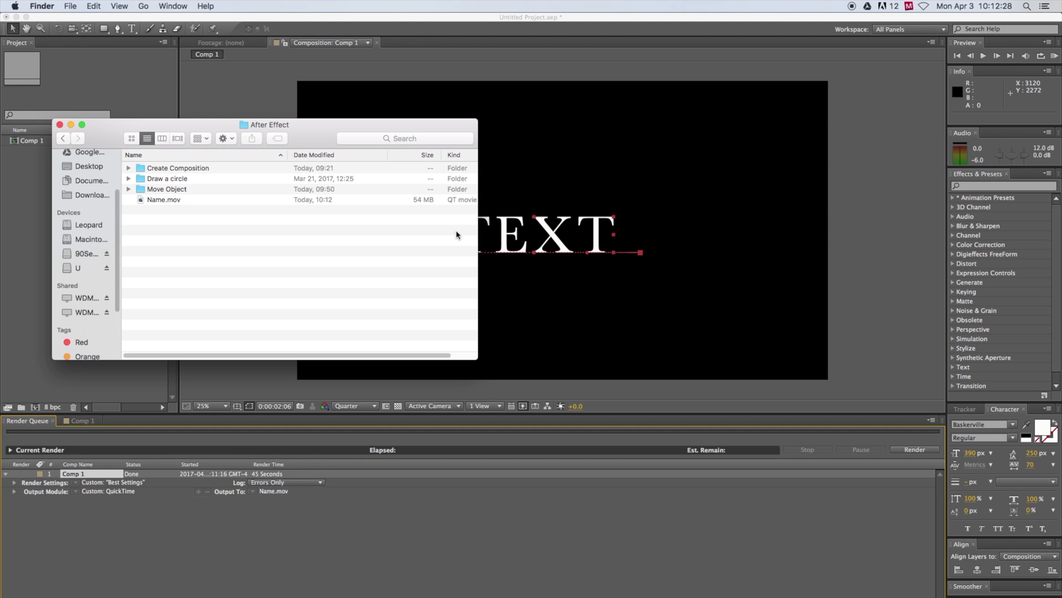
click(171, 200)
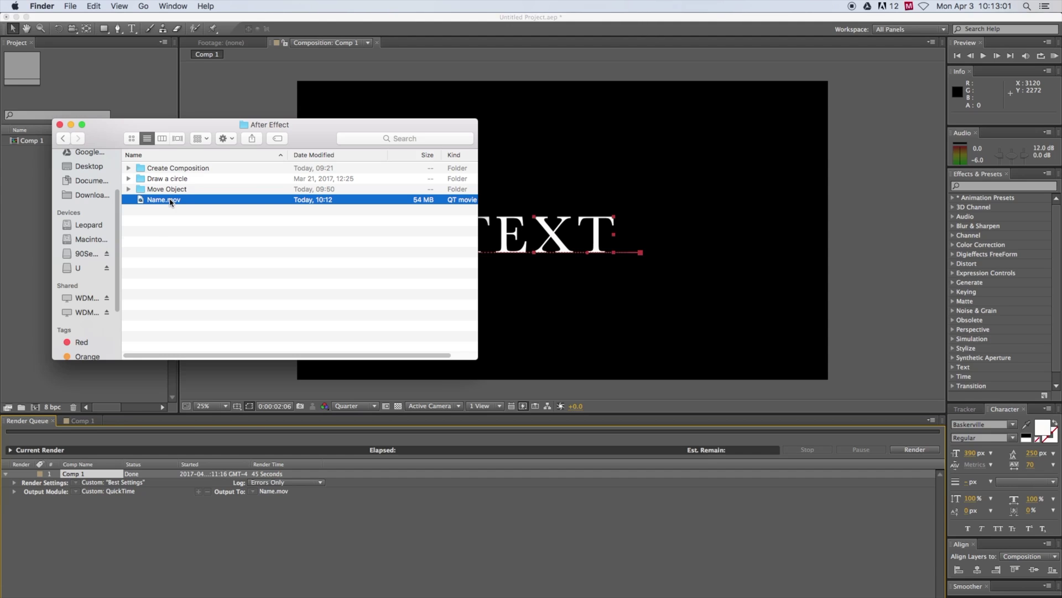
key(Up)
key(Up)
key(Up)
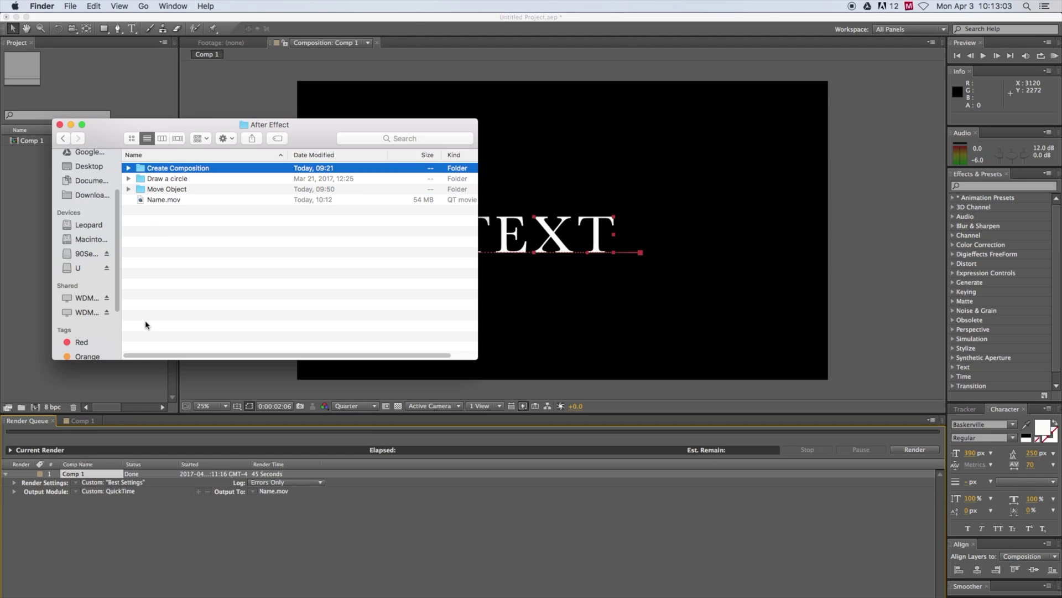
click(165, 213)
click(168, 201)
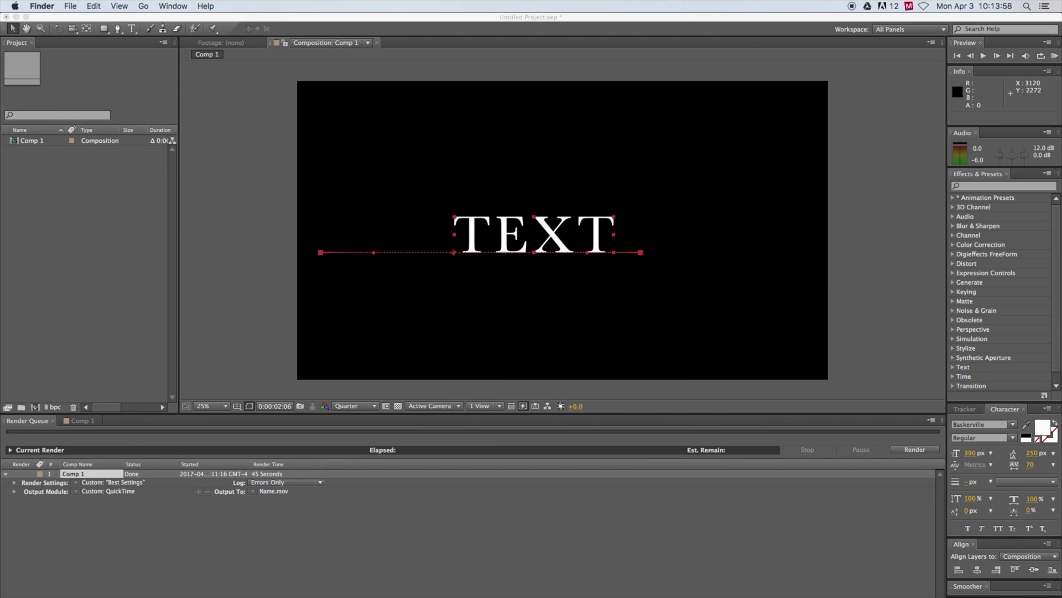
- Switch back to After Effects, add Comp 1 to the render queue again and confirm its render settings at Best quality and Full resolution
click(87, 425)
click(87, 425)
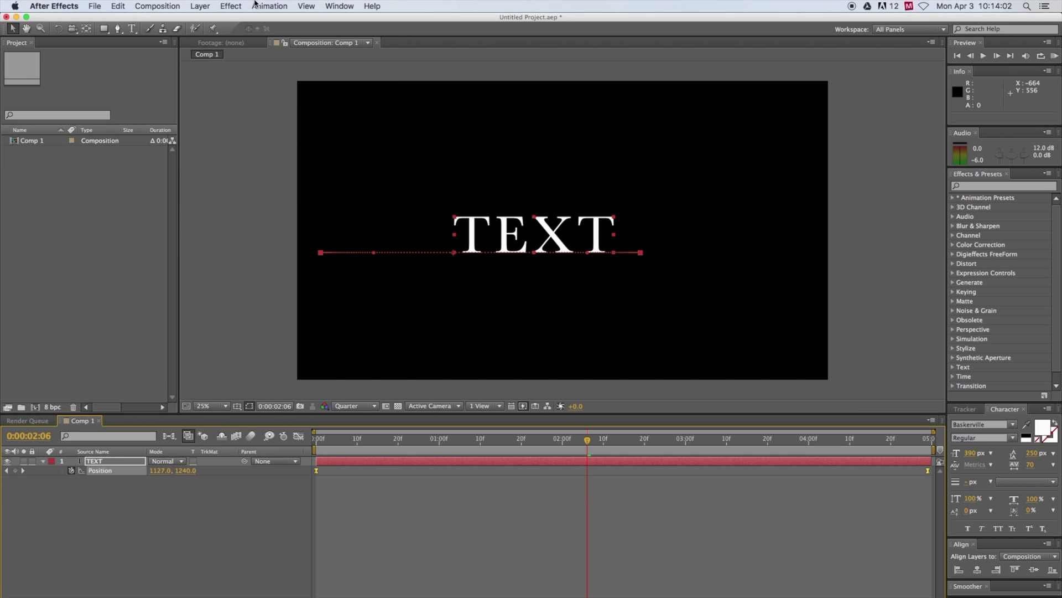
click(170, 8)
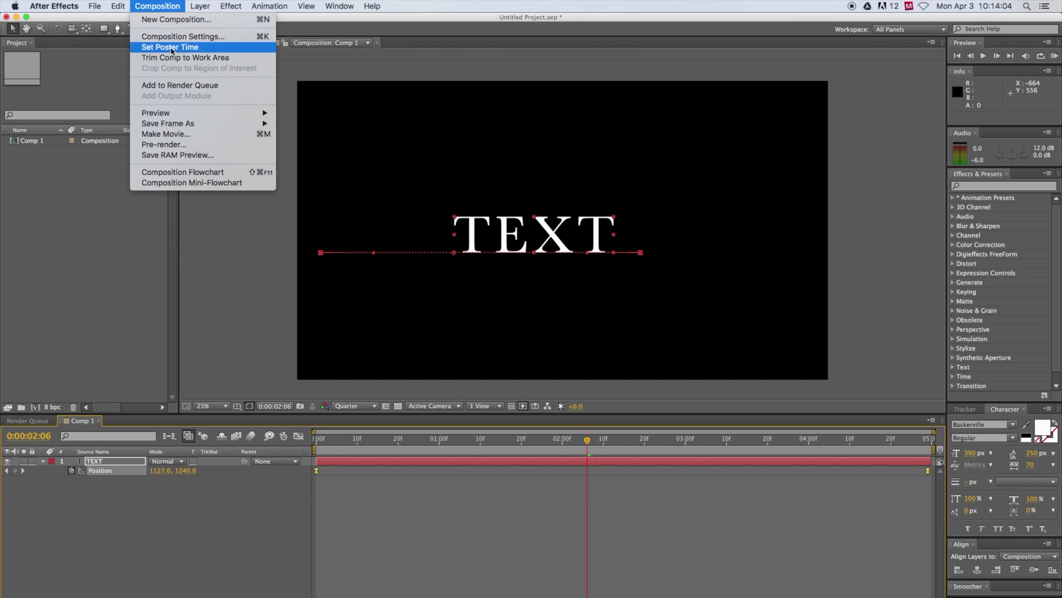
click(177, 85)
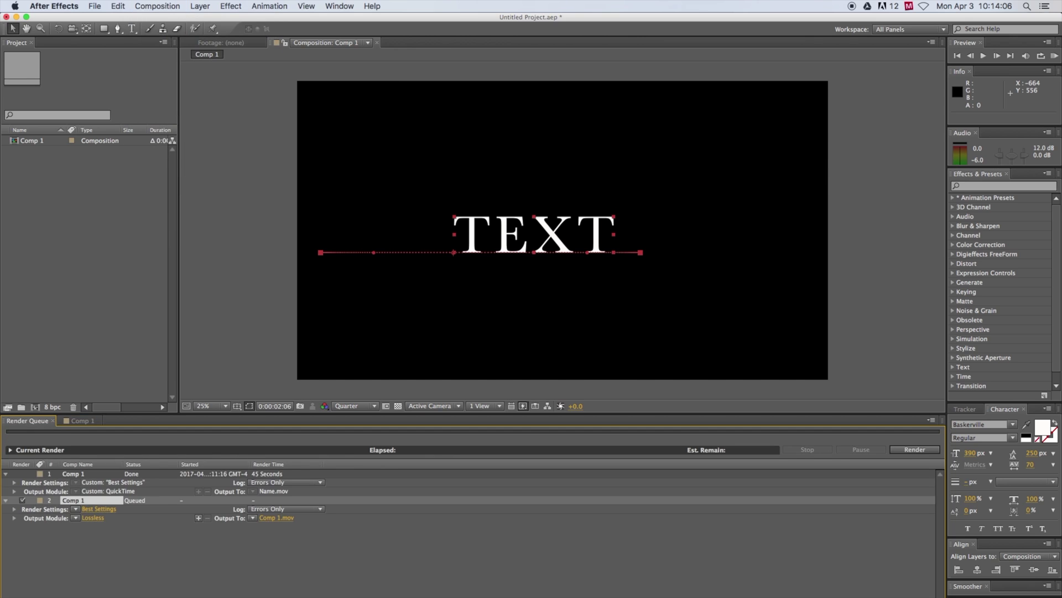
click(103, 512)
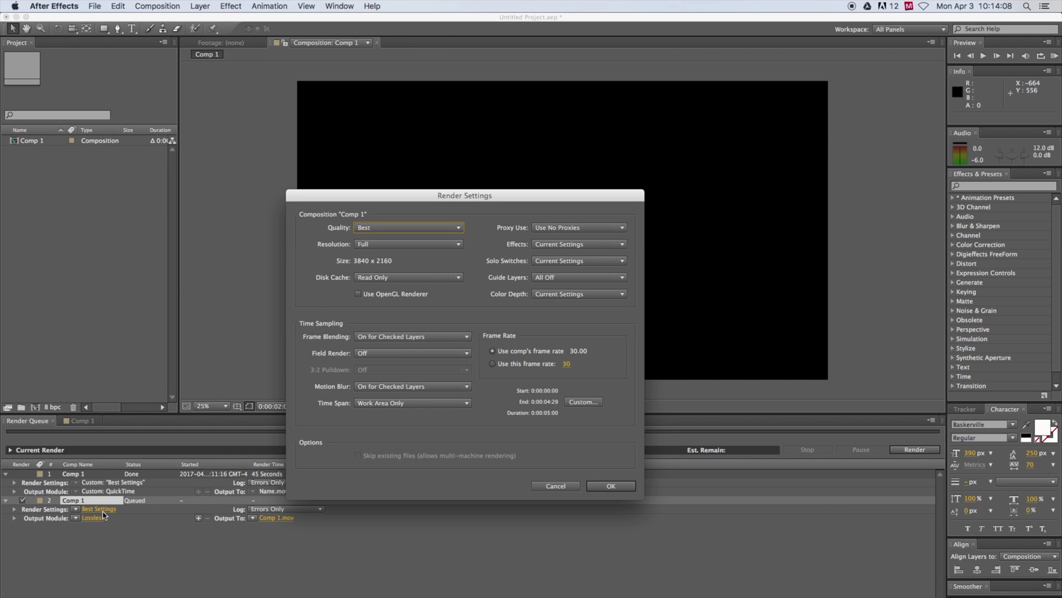
click(611, 486)
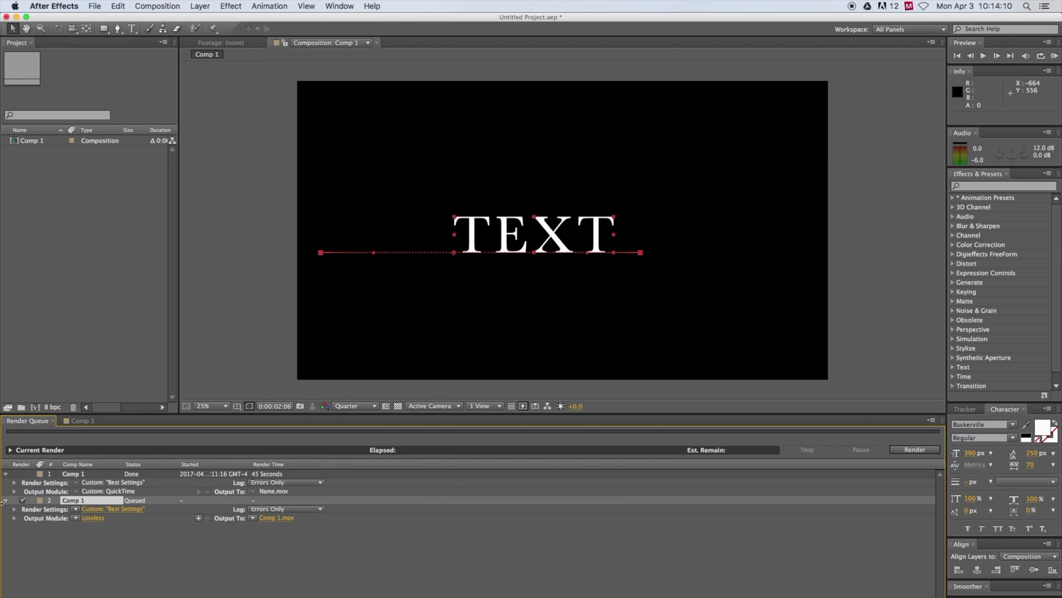
- Set the QuickTime video codec of the second queue item's output module to MPEG-4 Video
click(100, 520)
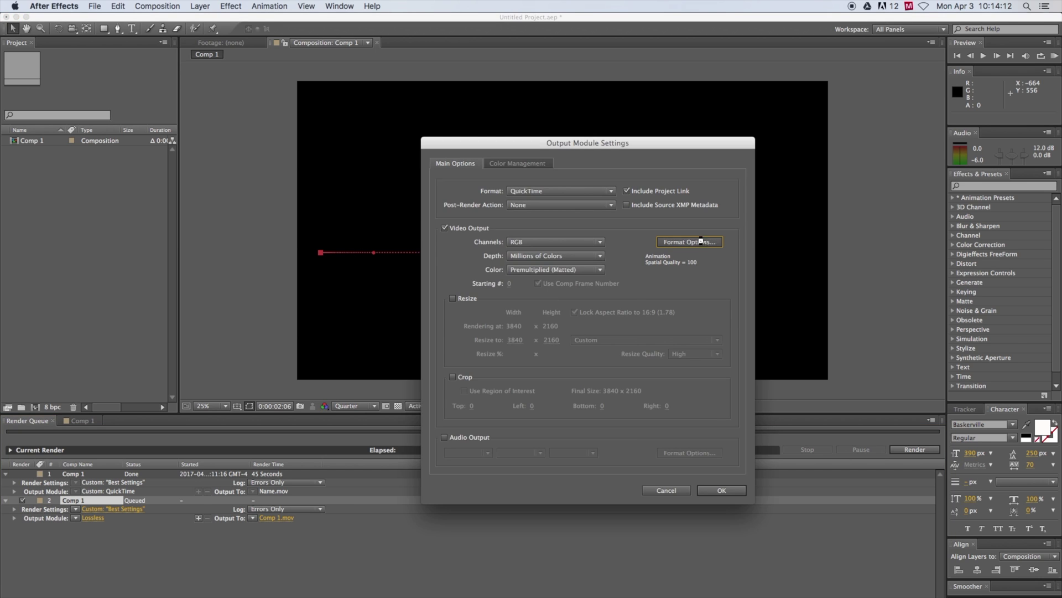
click(701, 242)
click(523, 271)
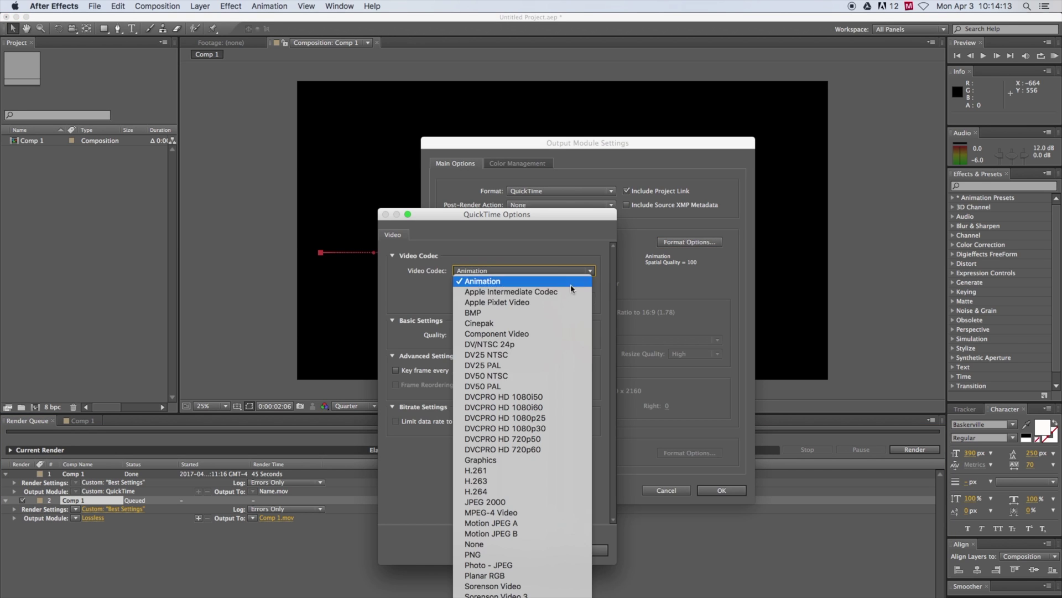
click(513, 513)
click(586, 549)
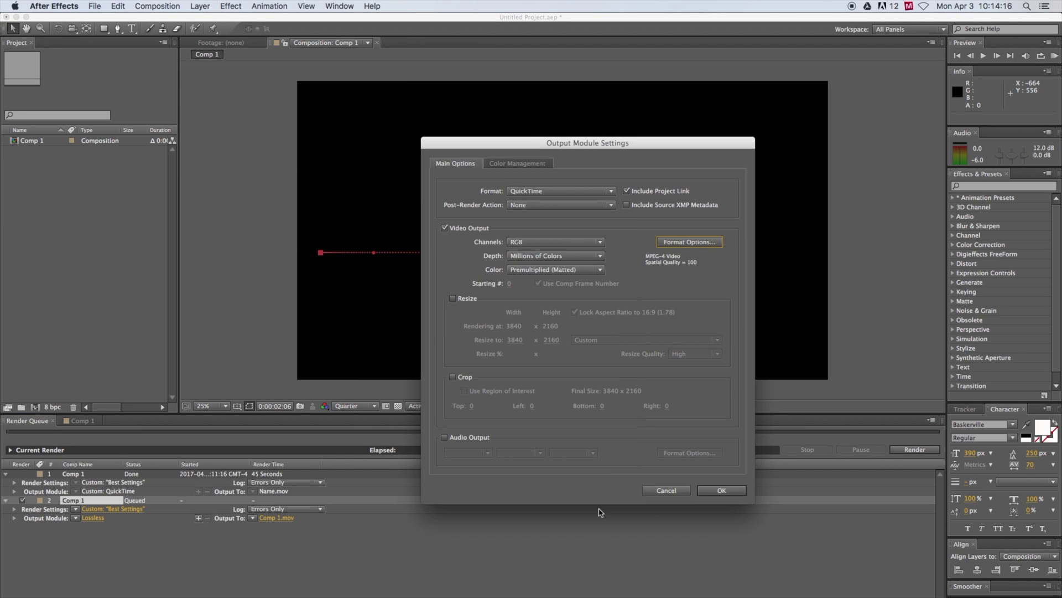
- Check the available output channels, keep RGB and confirm the output module settings
click(561, 245)
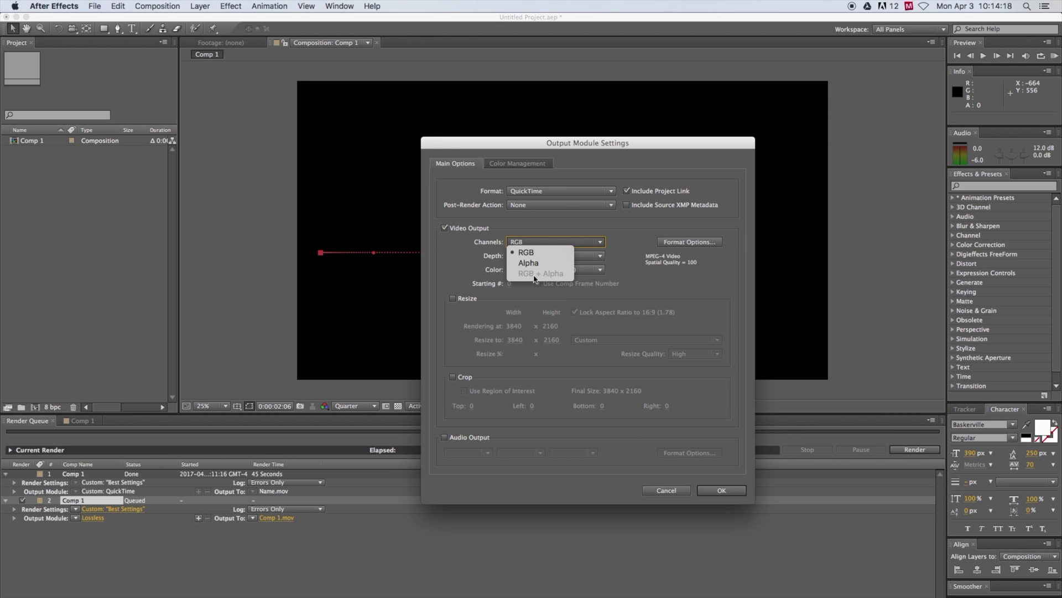
click(595, 255)
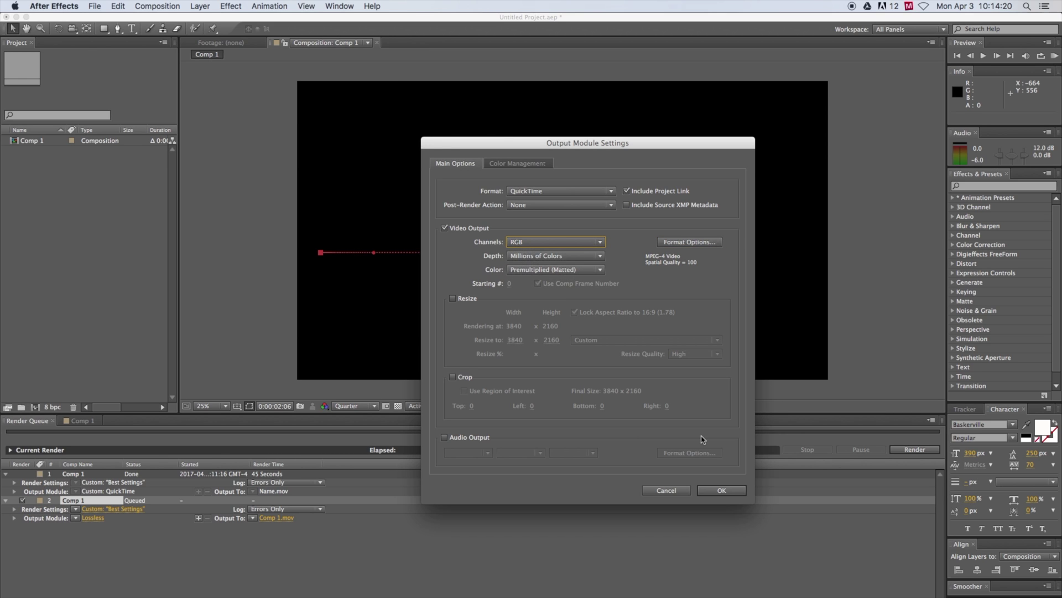
click(719, 490)
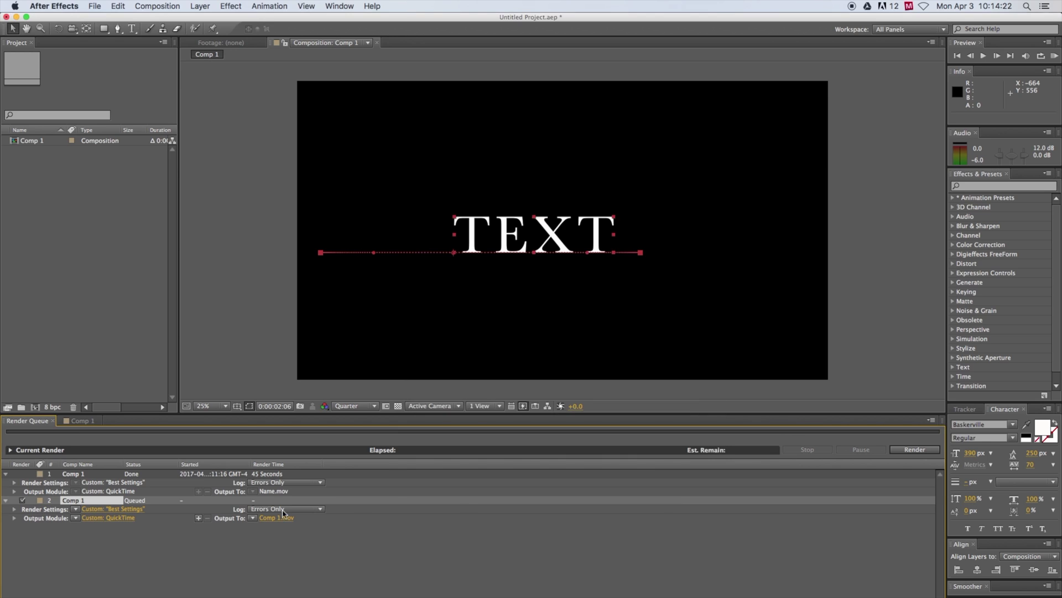
- Set the second output movie to be saved as "Name 2" in the After Effect folder and start the render
click(276, 518)
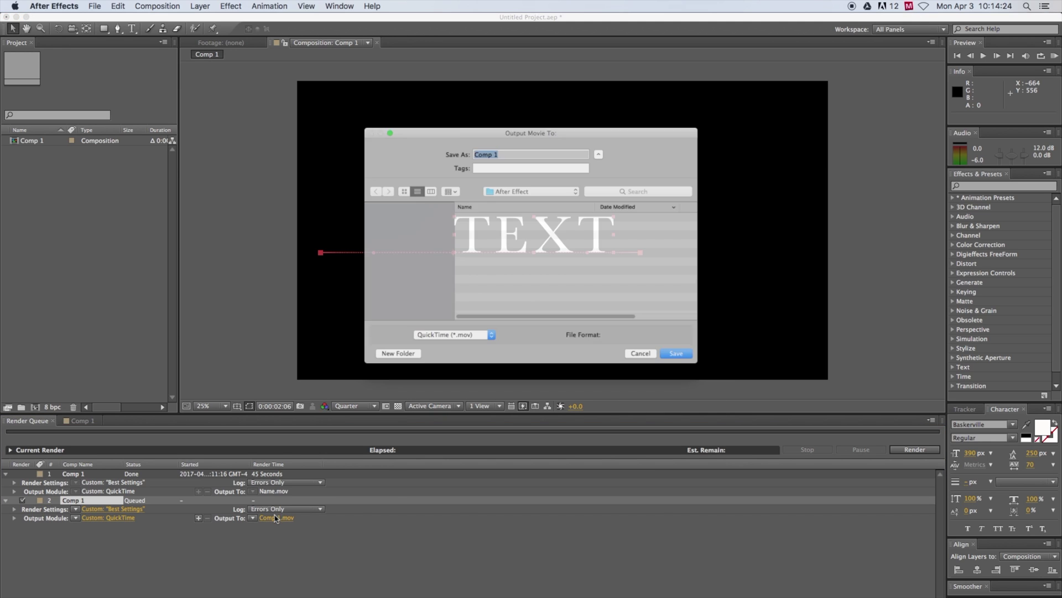
click(490, 213)
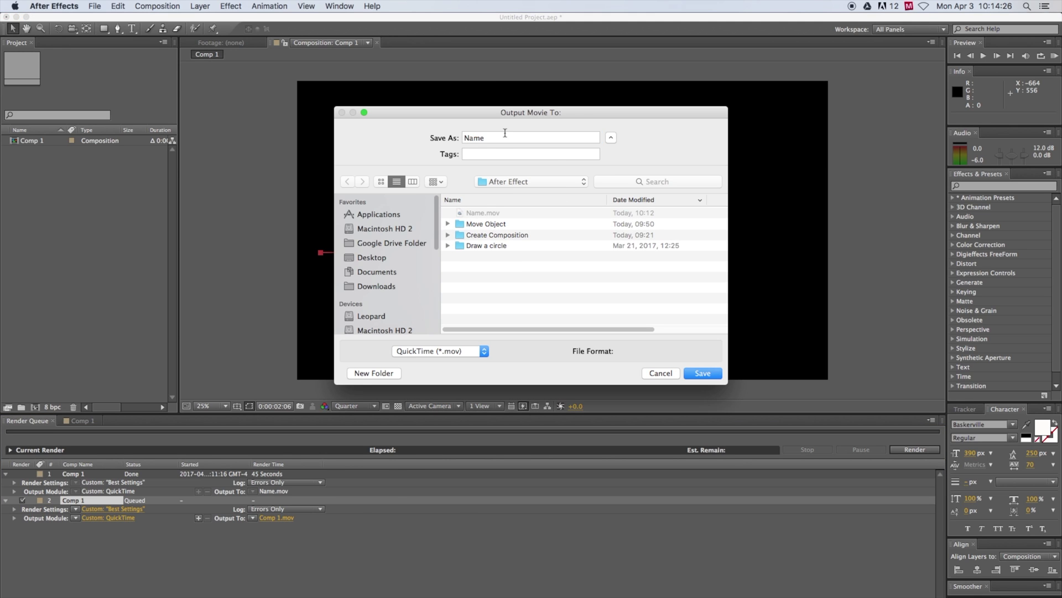
click(505, 134)
text(2)
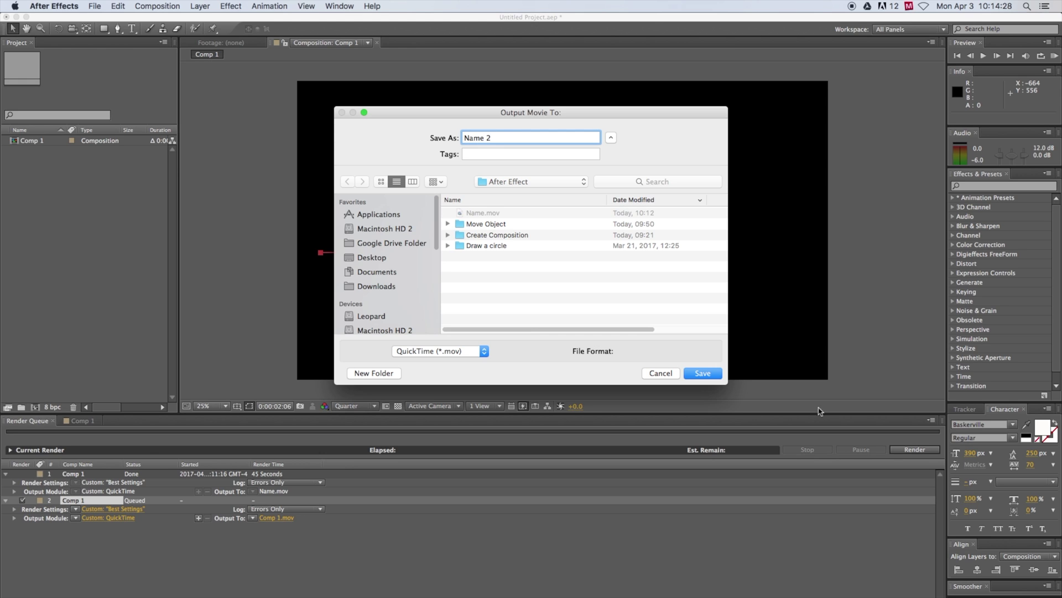
click(702, 373)
click(914, 450)
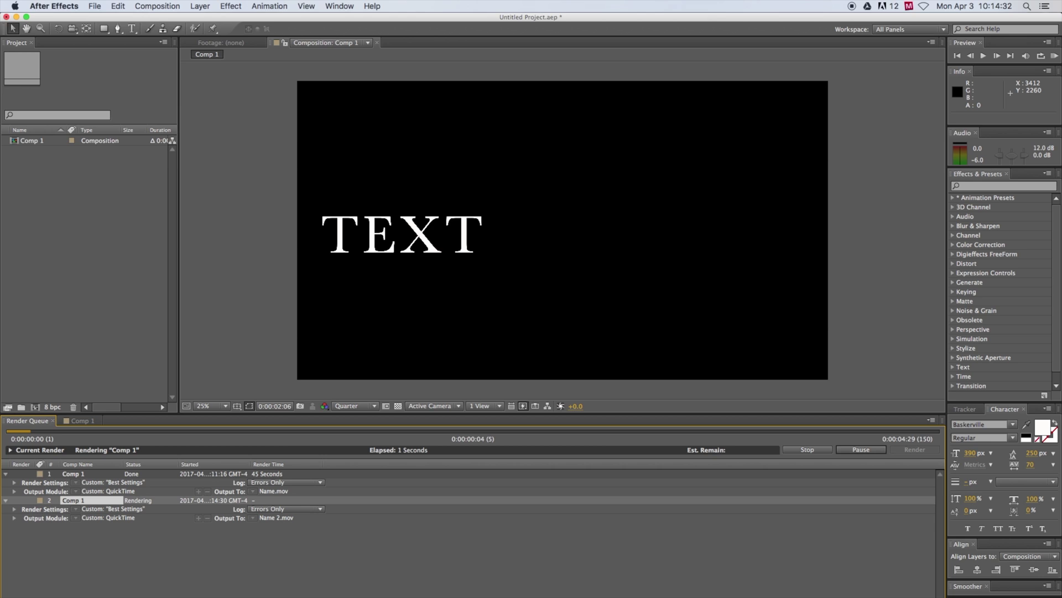
- Switch to Finder, compare the rendered movies in the After Effect folder and preview Name 2.mov
key(super+Tab)
drag(266, 97, 279, 62)
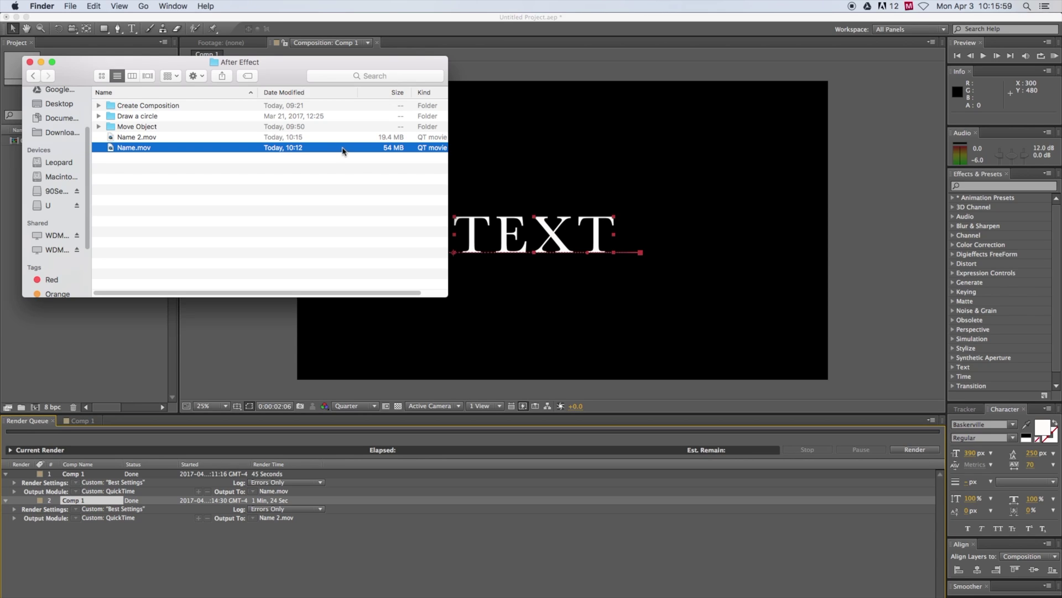
click(361, 138)
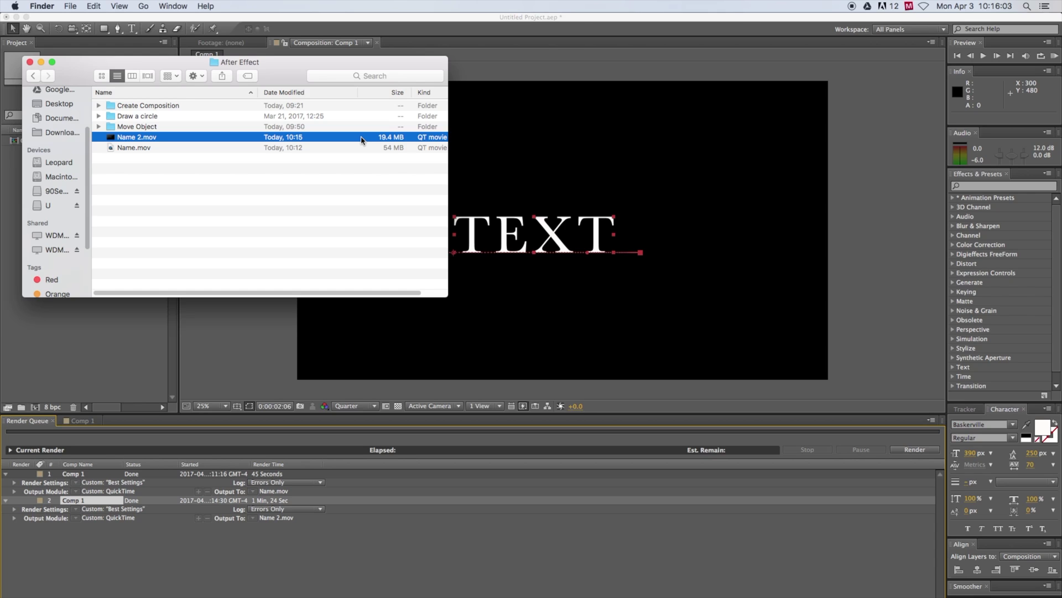
double_click(361, 138)
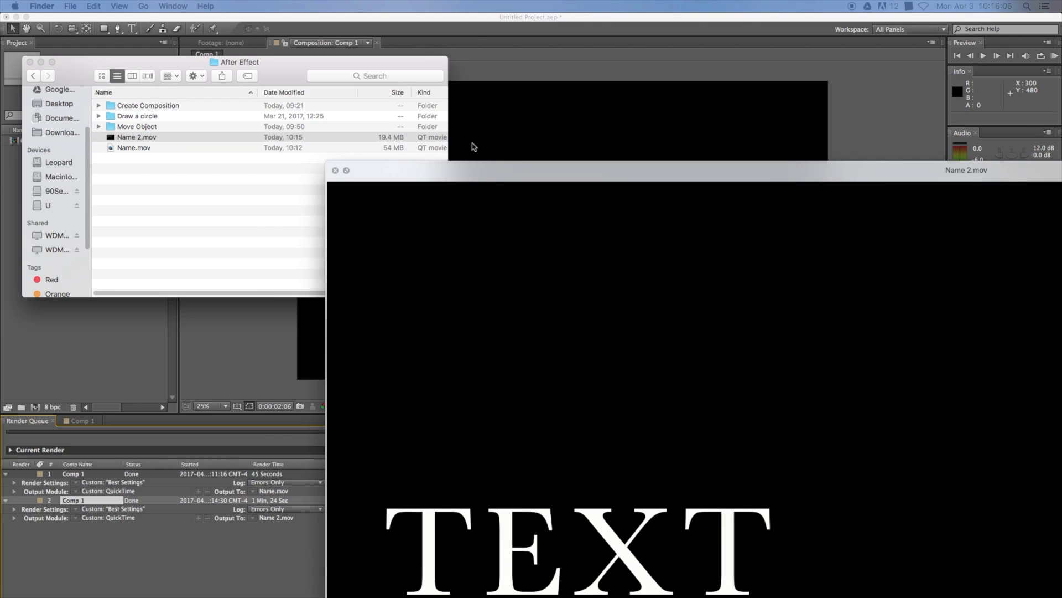
drag(509, 170, 313, 45)
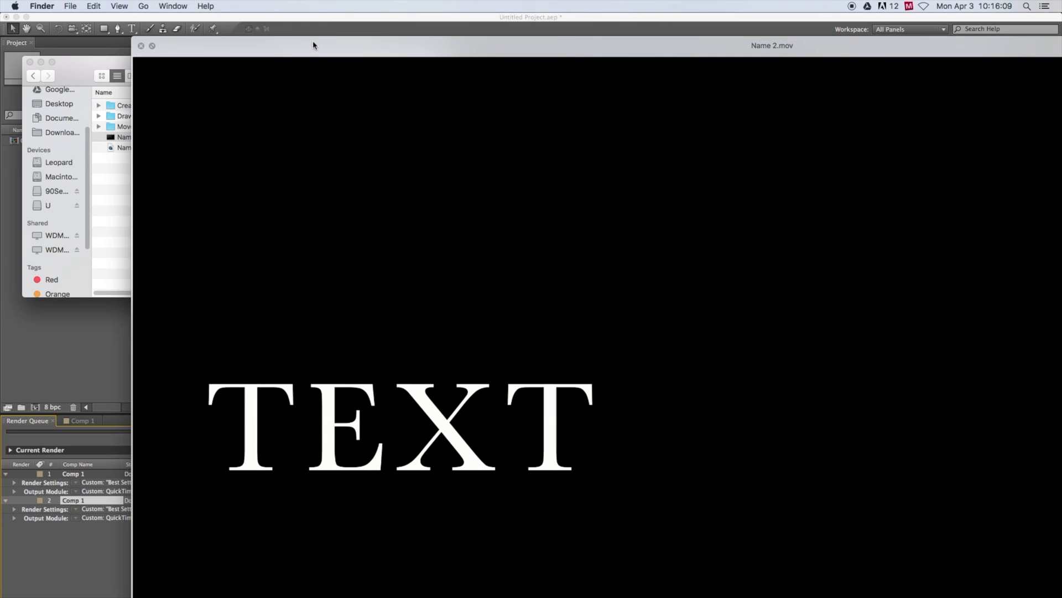